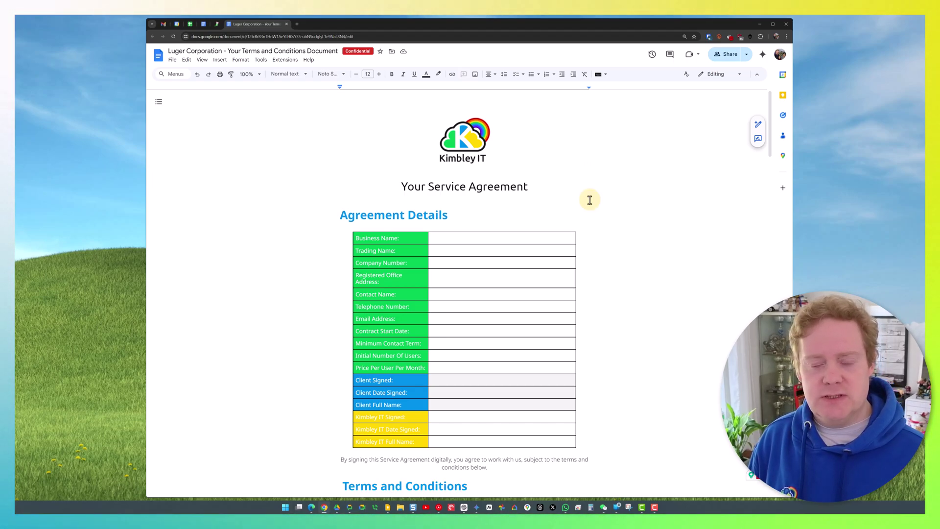
- Open the eSignature fields panel from Insert and save Client and Company as the two signers
{"action": "left_click", "coordinate": [220, 60]}
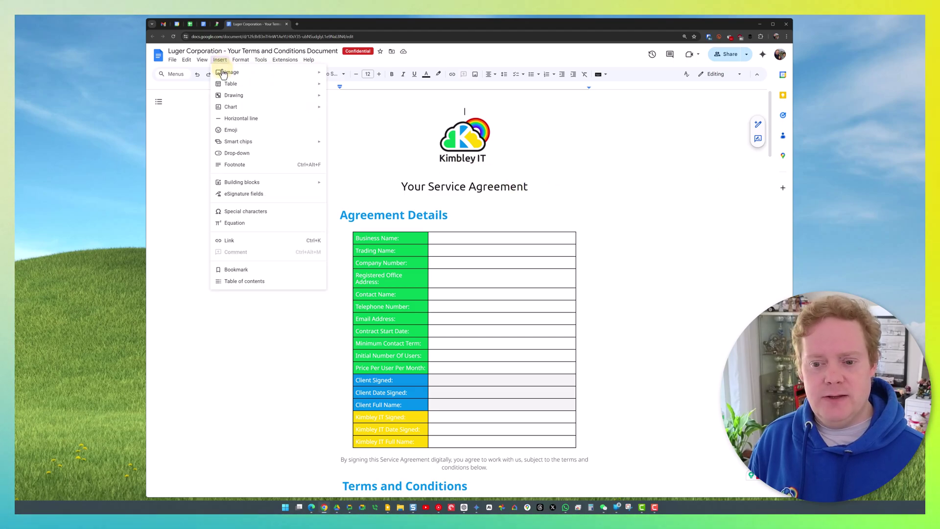
{"action": "left_click", "coordinate": [247, 195]}
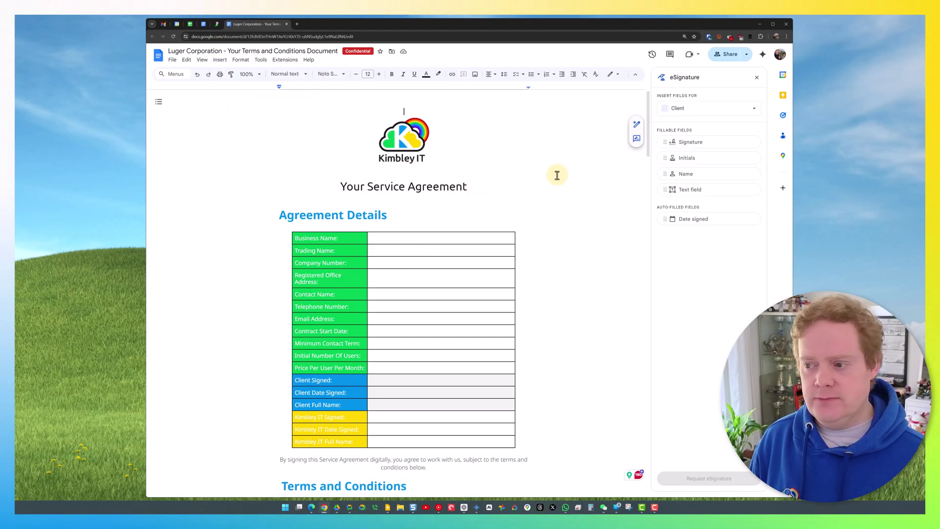
{"action": "left_click", "coordinate": [729, 116]}
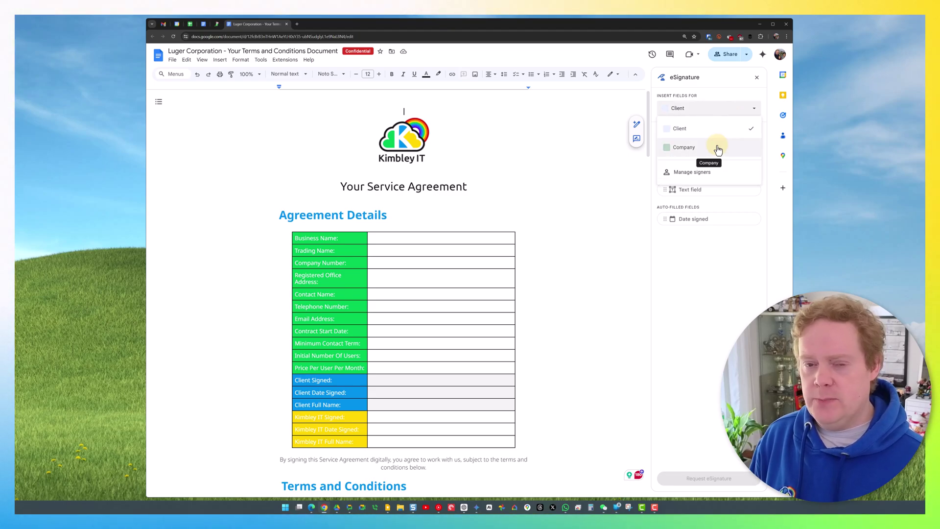
{"action": "left_click", "coordinate": [698, 175]}
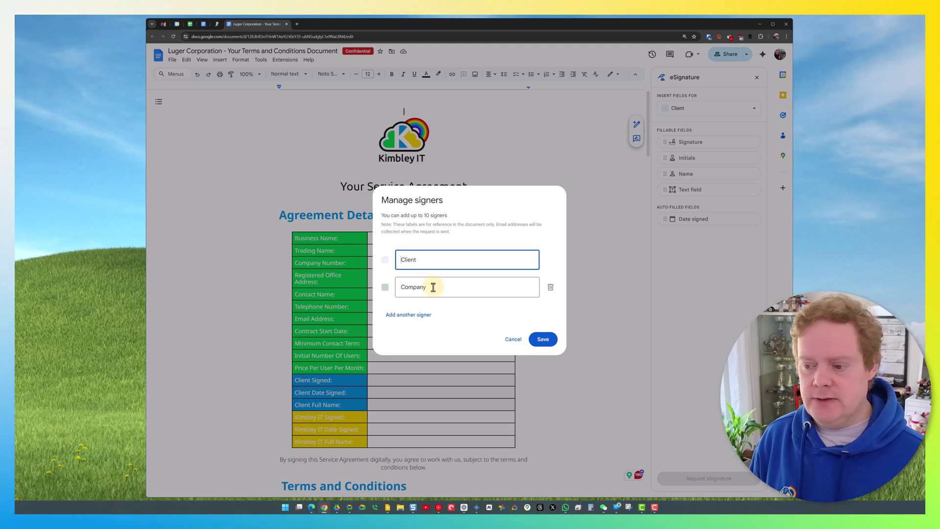
{"action": "left_click", "coordinate": [541, 340]}
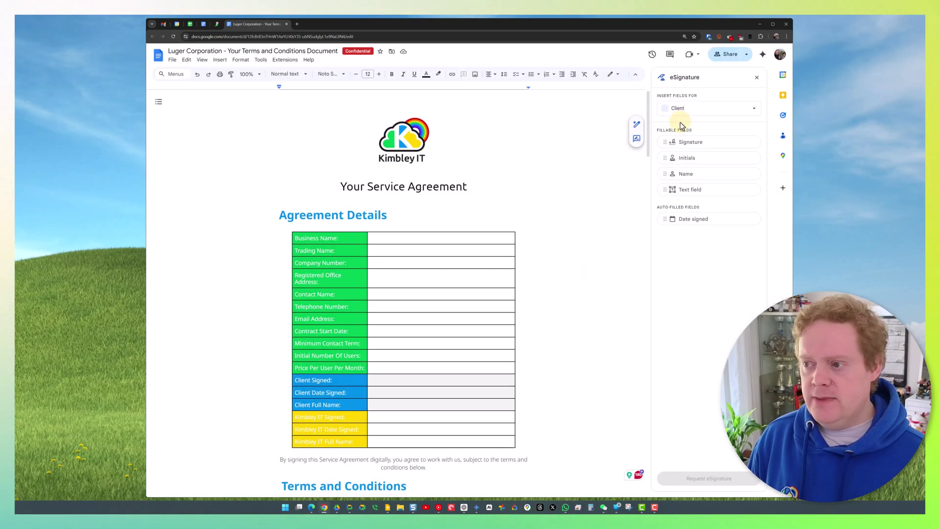
- Place Client Signature, Date signed and Name fields in the Client Signed, Date Signed and Full Name rows
{"action": "left_click", "coordinate": [692, 110]}
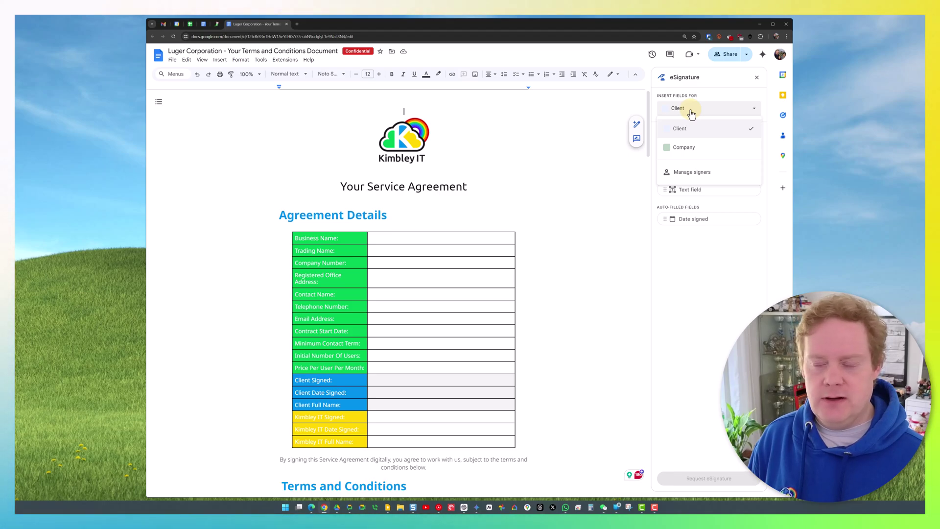
{"action": "left_click", "coordinate": [692, 111]}
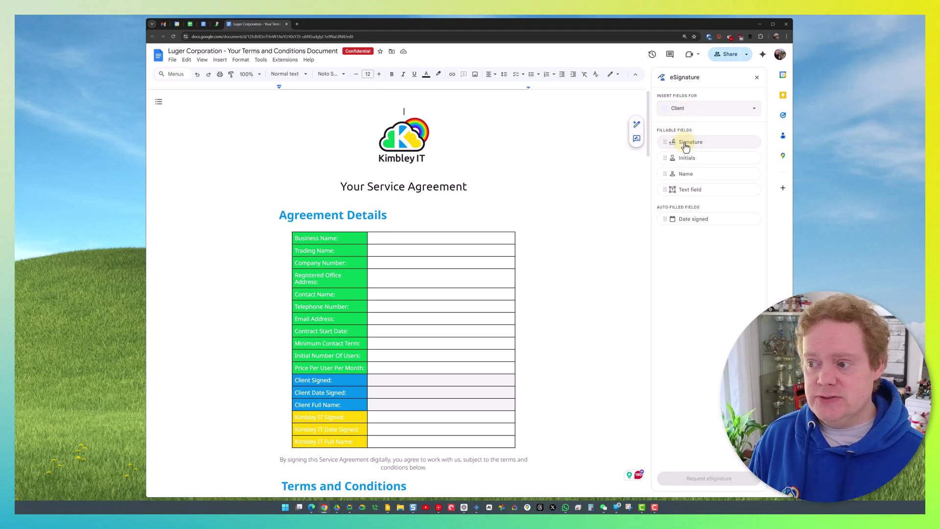
{"action": "mouse_move", "coordinate": [685, 147]}
{"action": "left_mouse_down"}
{"action": "mouse_move", "coordinate": [625, 186]}
{"action": "mouse_move", "coordinate": [528, 307]}
{"action": "mouse_move", "coordinate": [413, 381]}
{"action": "left_mouse_up"}
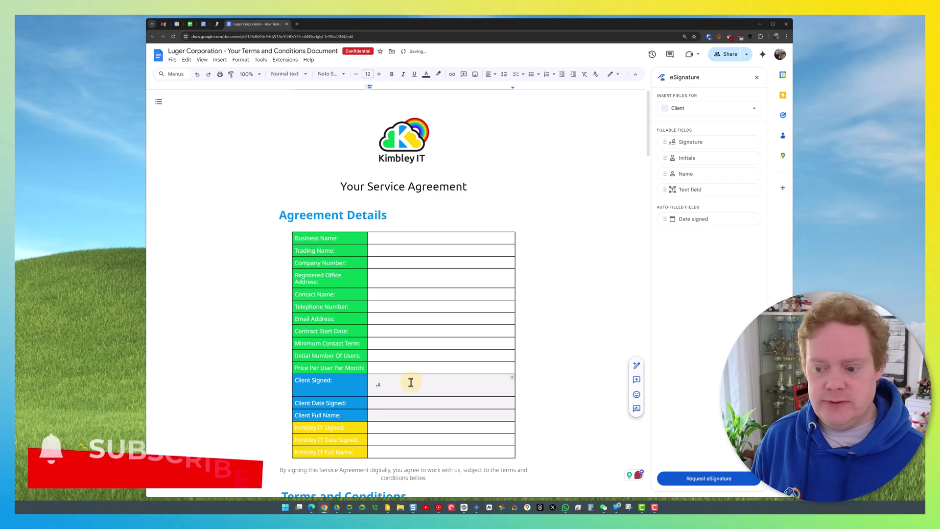
{"action": "left_click", "coordinate": [407, 387]}
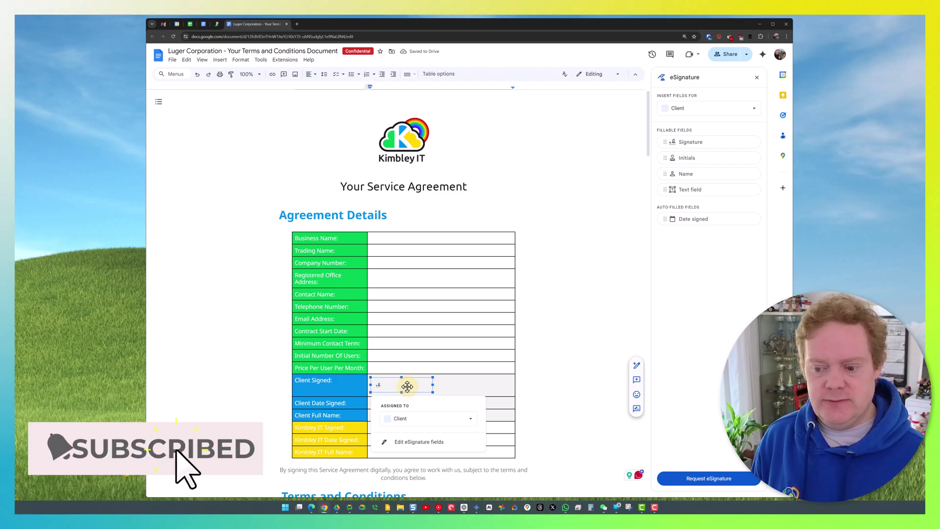
{"action": "left_click", "coordinate": [419, 418]}
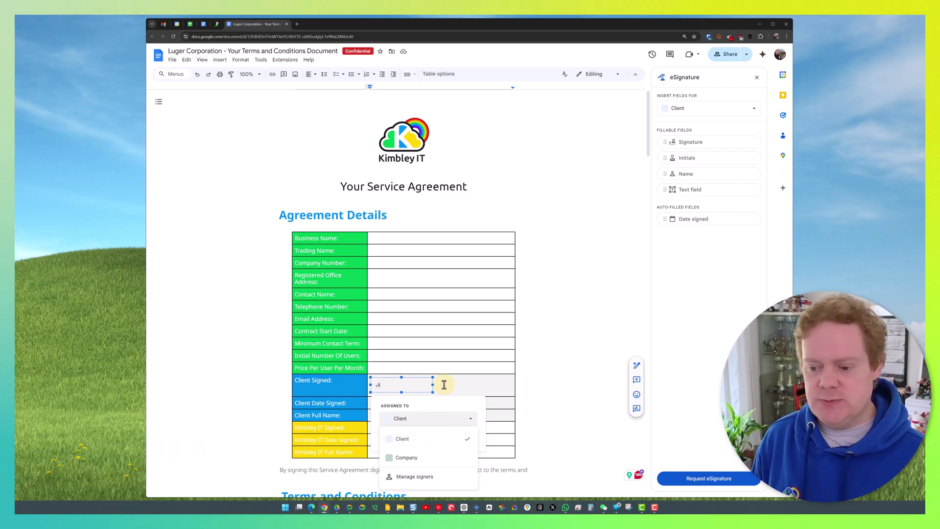
{"action": "left_click", "coordinate": [444, 385]}
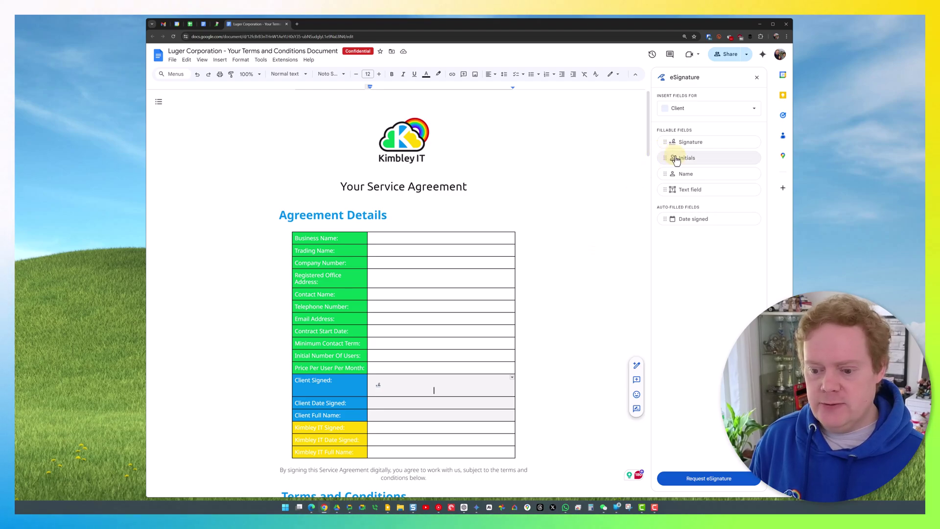
{"action": "left_click_drag", "start_coordinate": [686, 219], "coordinate": [382, 402]}
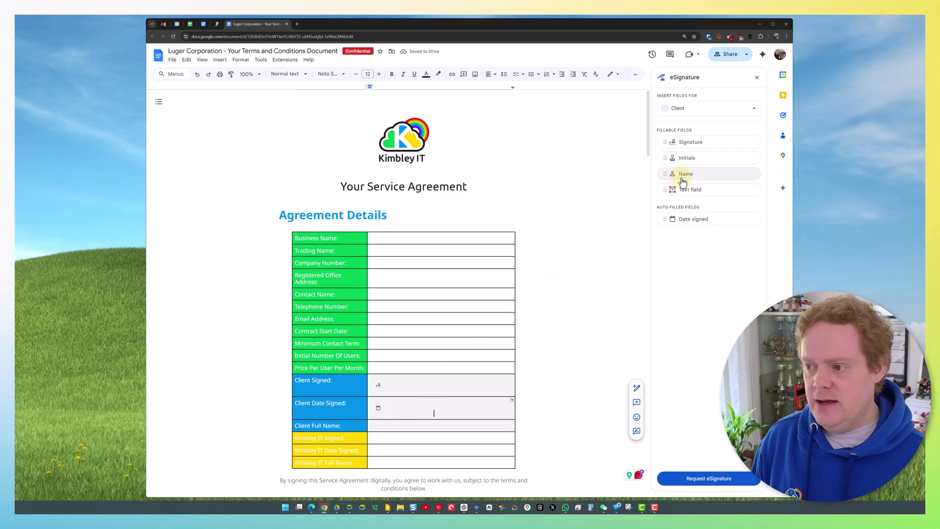
{"action": "left_click_drag", "start_coordinate": [684, 179], "coordinate": [380, 430]}
- Switch the signer to Company and place Signature, Date signed and Name fields in the Kimbley IT rows
{"action": "scroll", "coordinate": [576, 254], "scroll_direction": "down", "scroll_amount": 1}
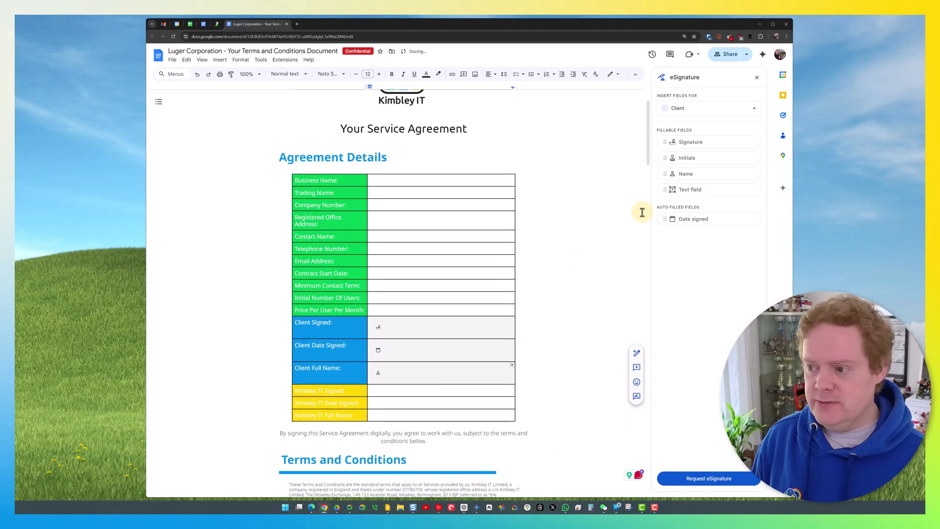
{"action": "left_click", "coordinate": [685, 109]}
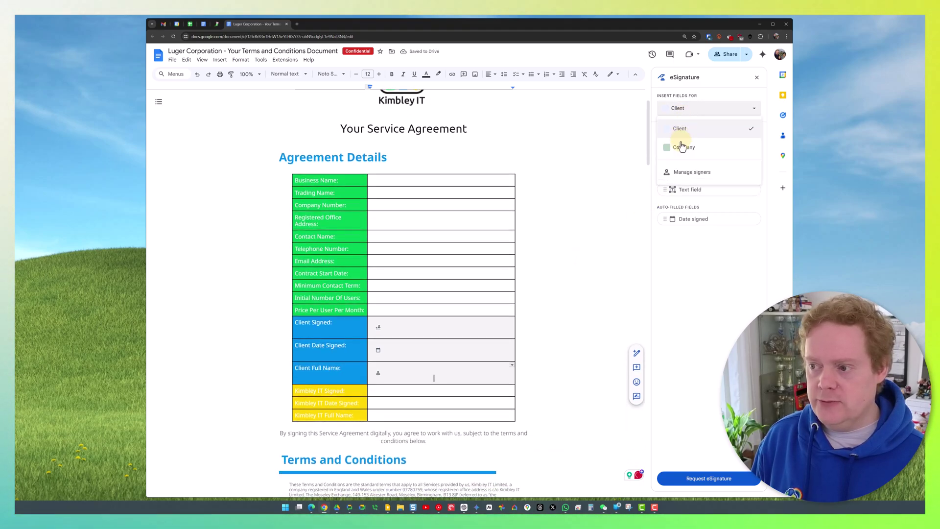
{"action": "left_click", "coordinate": [682, 147]}
{"action": "mouse_move", "coordinate": [682, 142]}
{"action": "left_mouse_down"}
{"action": "mouse_move", "coordinate": [541, 282]}
{"action": "mouse_move", "coordinate": [409, 384]}
{"action": "mouse_move", "coordinate": [380, 392]}
{"action": "left_mouse_up"}
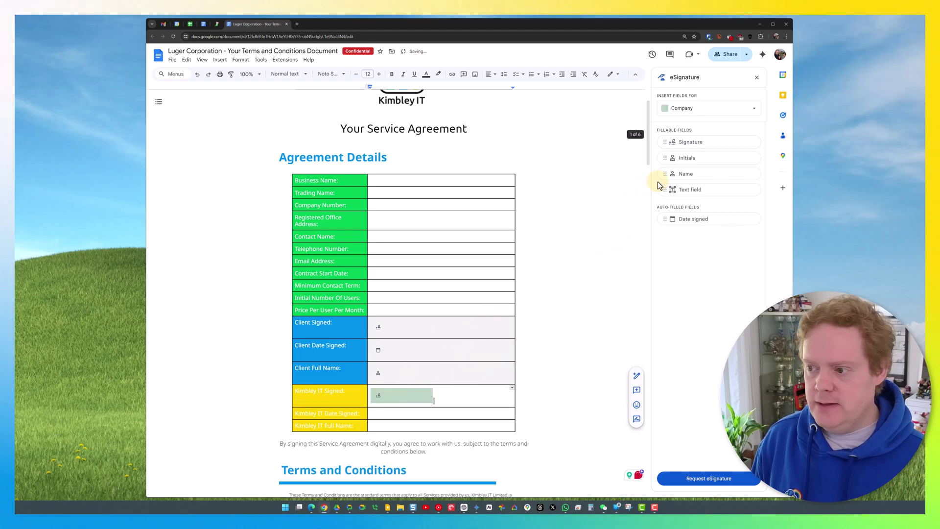
{"action": "left_click_drag", "start_coordinate": [676, 223], "coordinate": [375, 417]}
{"action": "left_click_drag", "start_coordinate": [676, 176], "coordinate": [390, 440]}
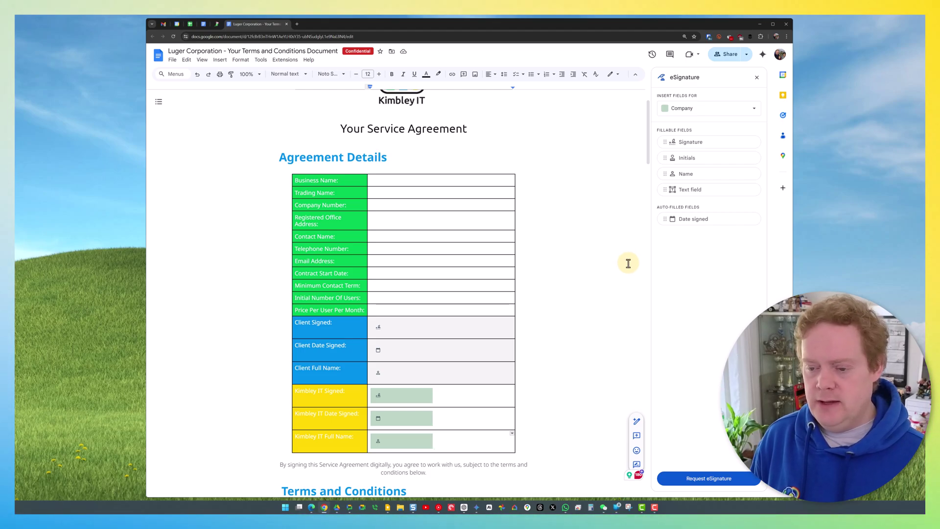
- Start the eSignature request and set the audit trail language to English (United Kingdom)
{"action": "left_click", "coordinate": [707, 483]}
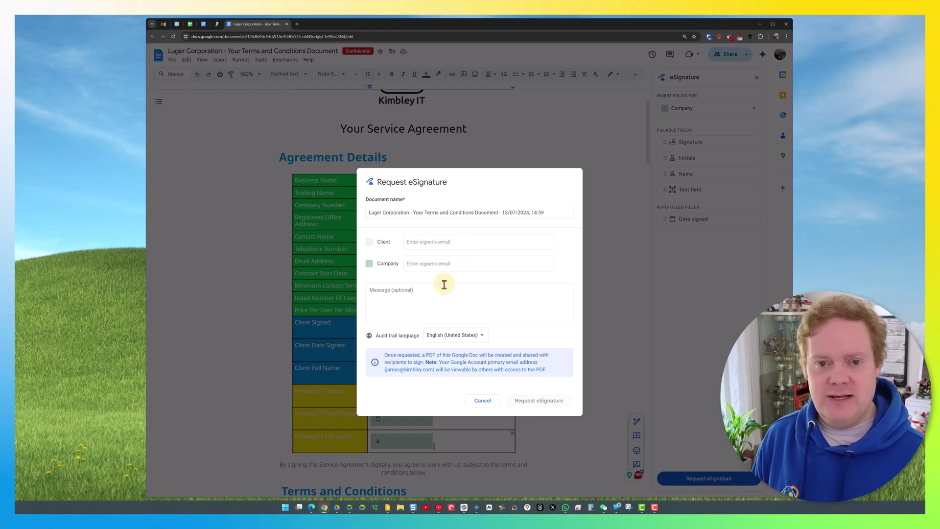
{"action": "left_click", "coordinate": [448, 338]}
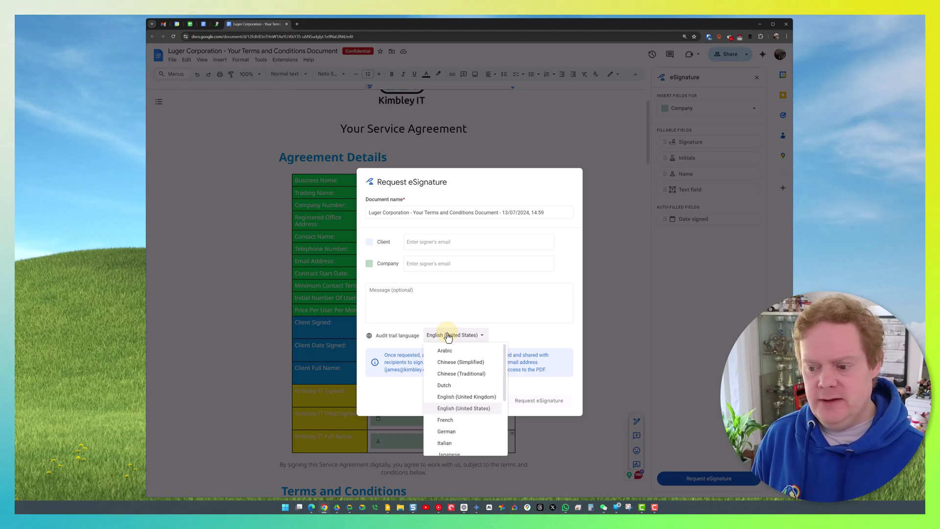
{"action": "left_click", "coordinate": [455, 398]}
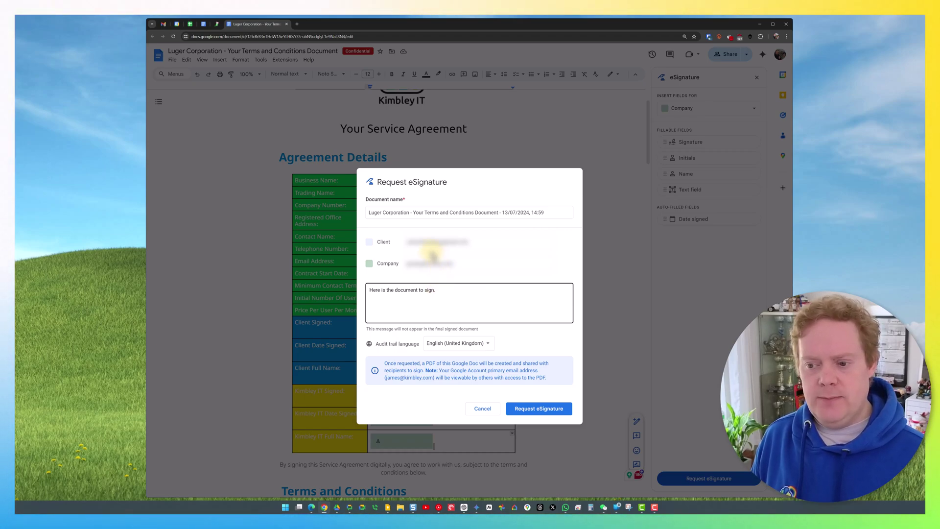
- Send the eSignature request, sharing the signing PDF with the signers anyway
{"action": "left_click", "coordinate": [466, 312]}
{"action": "left_click", "coordinate": [518, 409]}
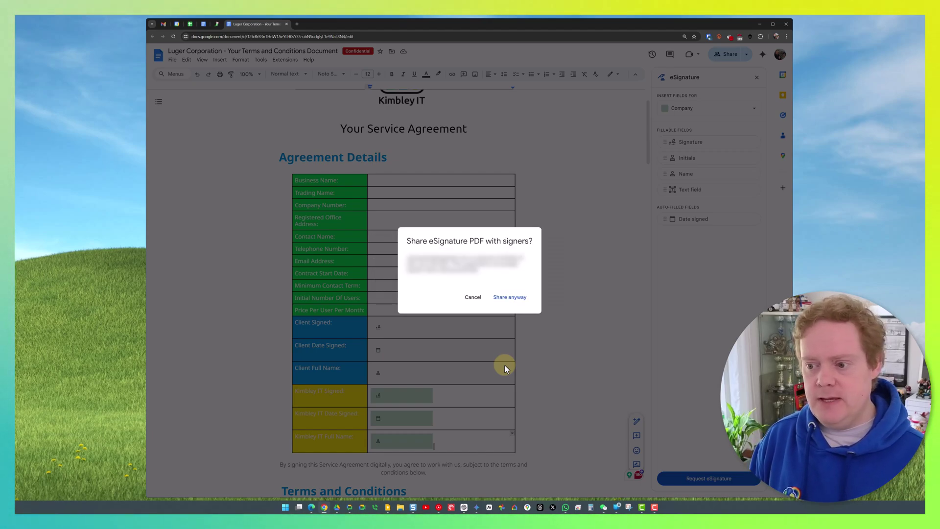
{"action": "left_click", "coordinate": [520, 306]}
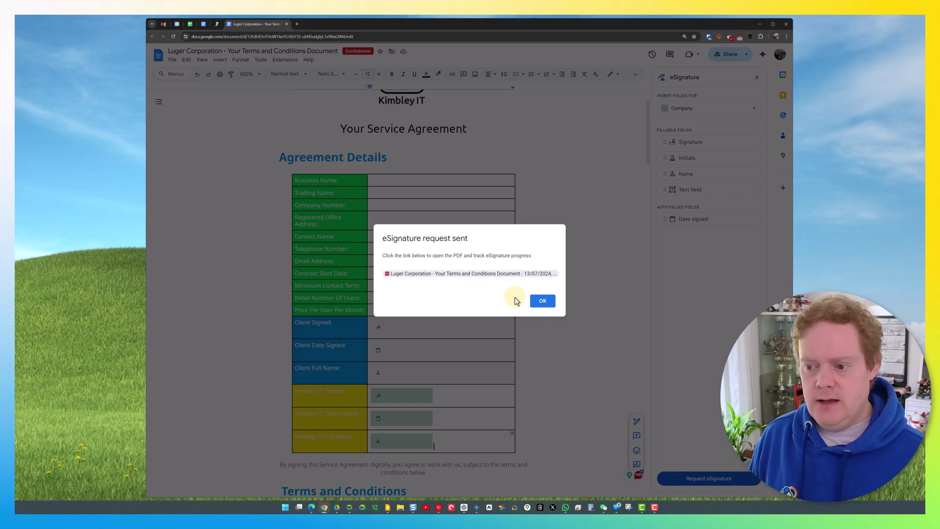
- Open the generated agreement PDF, close Gemini, view the request details, and start signing as Company
{"action": "left_click", "coordinate": [450, 277]}
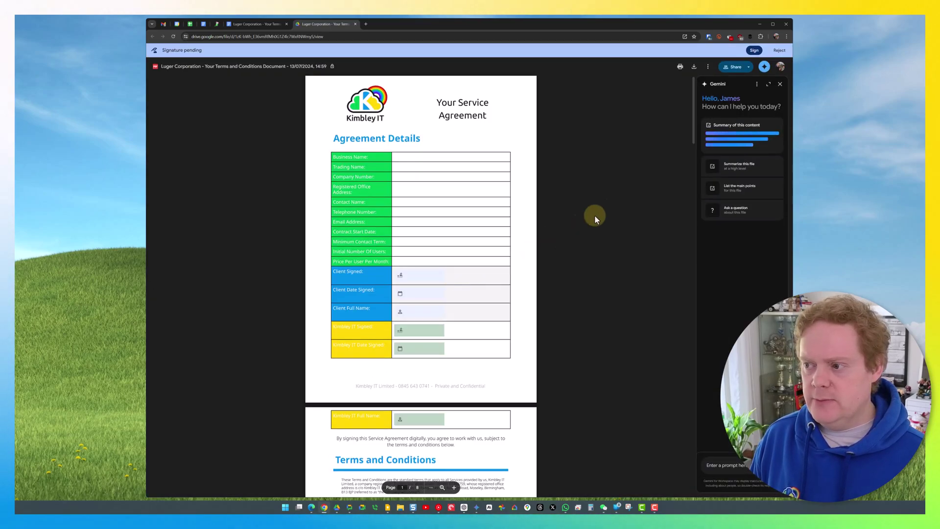
{"action": "left_click", "coordinate": [780, 84]}
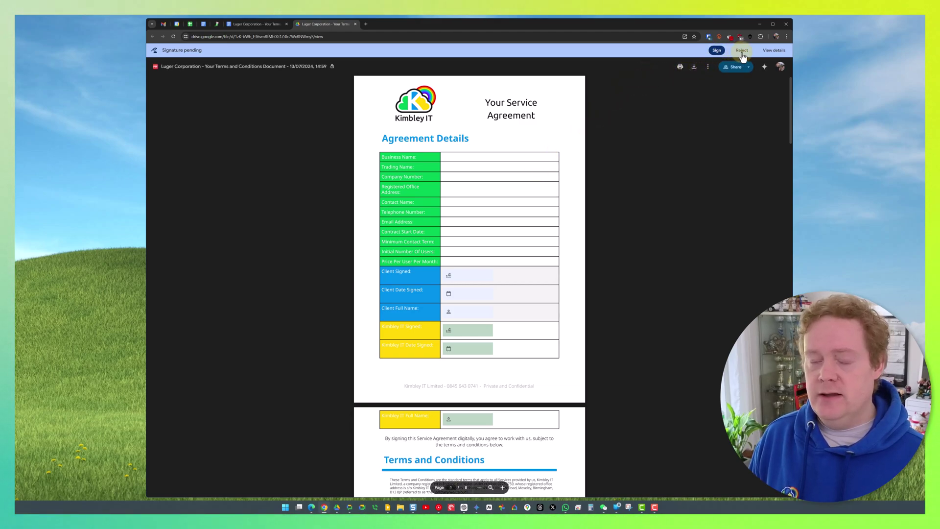
{"action": "left_click", "coordinate": [769, 53]}
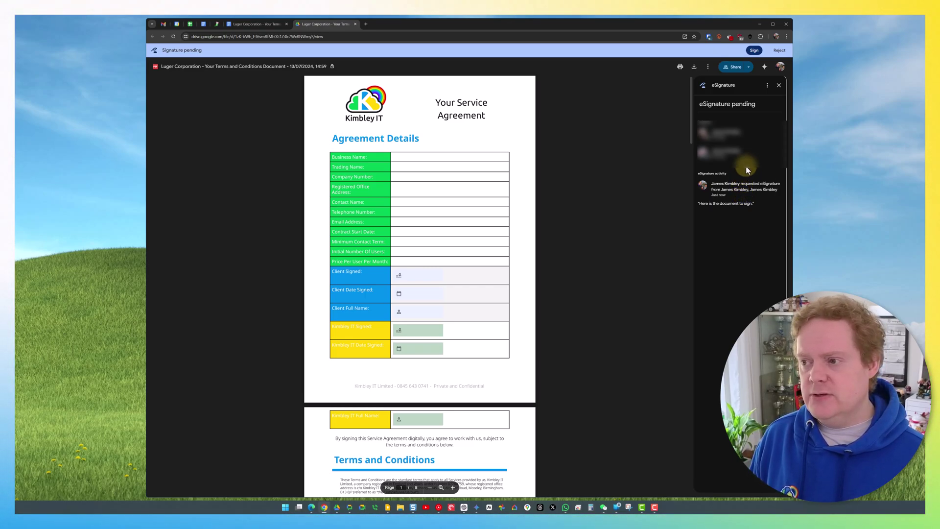
{"action": "left_click", "coordinate": [755, 50]}
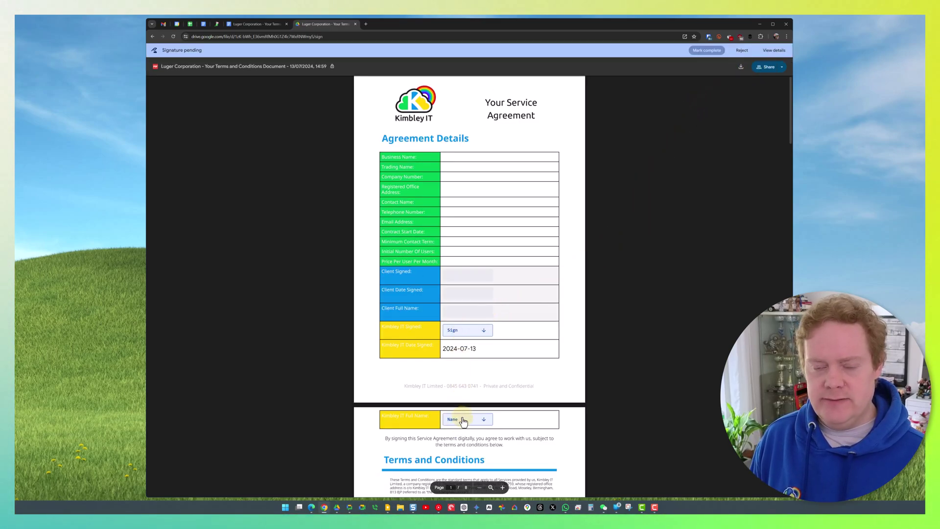
- Adopt a signature with the signer's full name and initials and place it in the Kimbley IT Signed field
{"action": "mouse_move", "coordinate": [466, 350]}
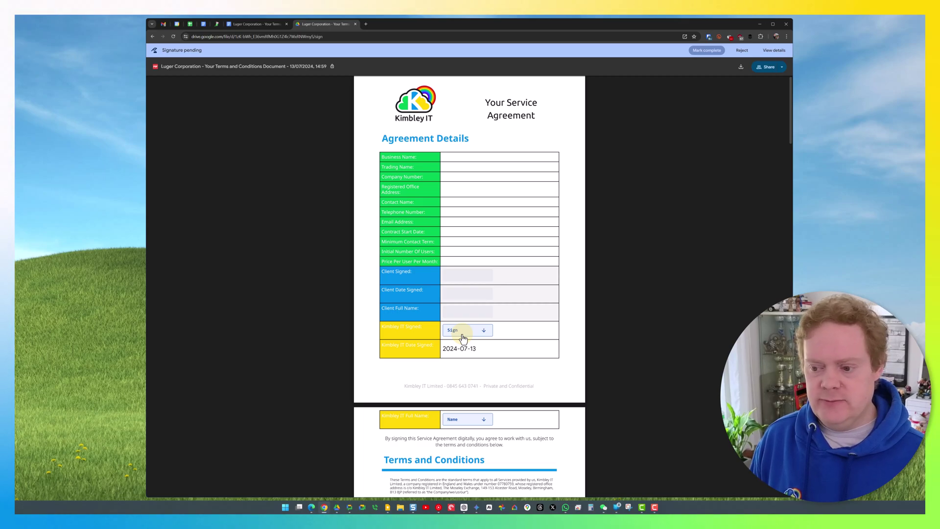
{"action": "left_click", "coordinate": [462, 337]}
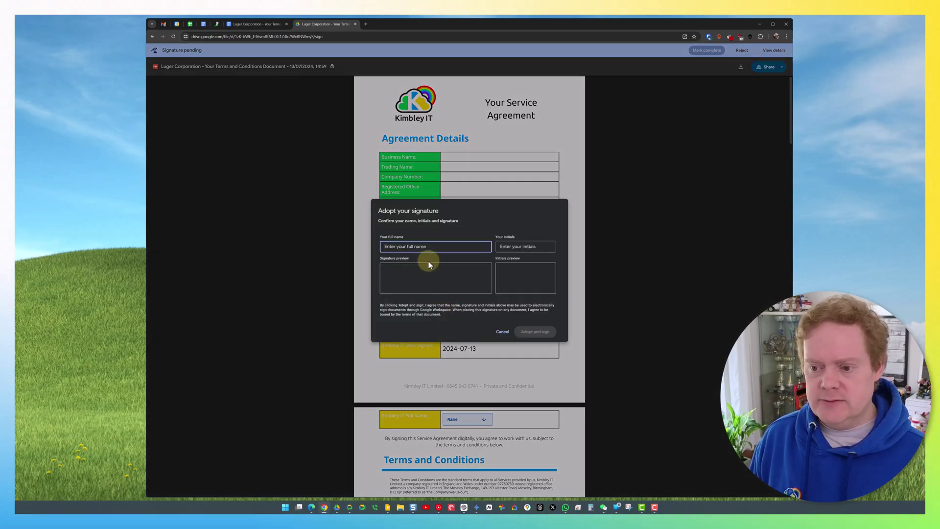
{"action": "type", "text": "Jae"}
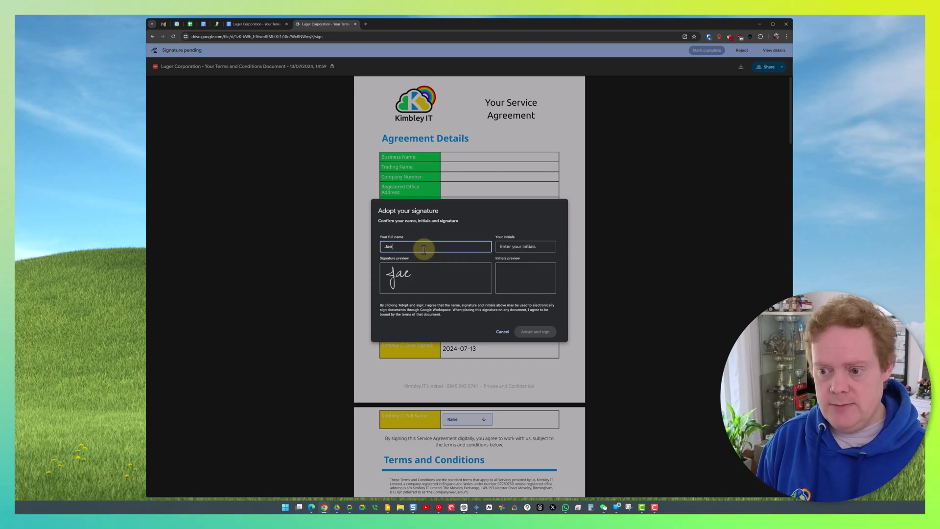
{"action": "type", "text": "es Kimbley"}
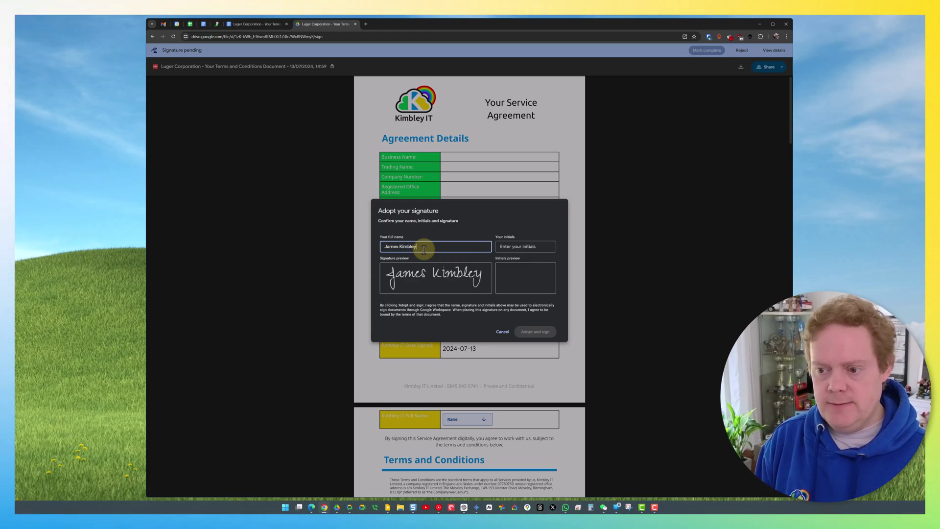
{"action": "left_click", "coordinate": [524, 247]}
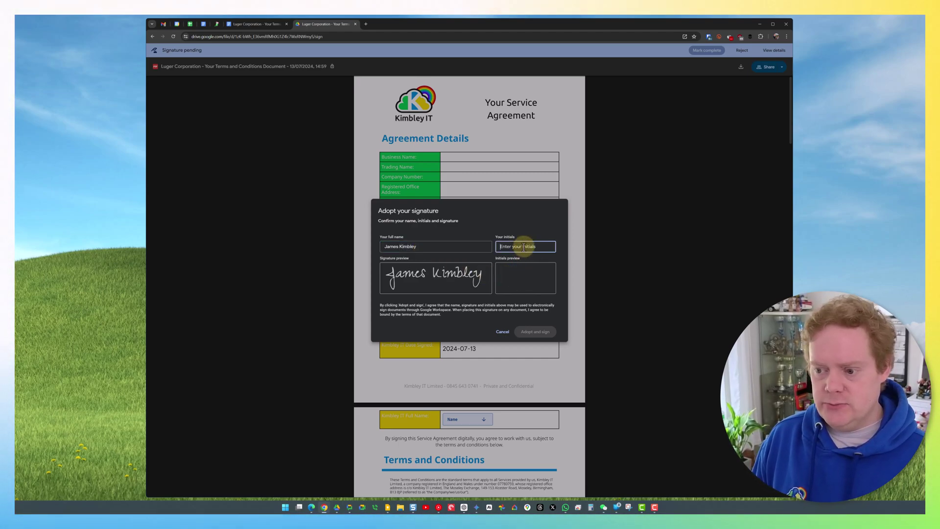
{"action": "type", "text": "JK"}
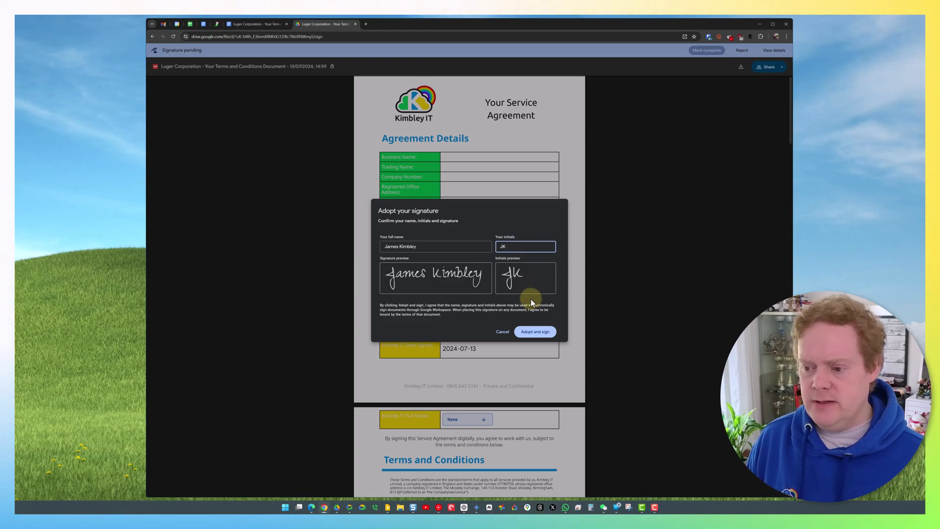
{"action": "left_click", "coordinate": [537, 332]}
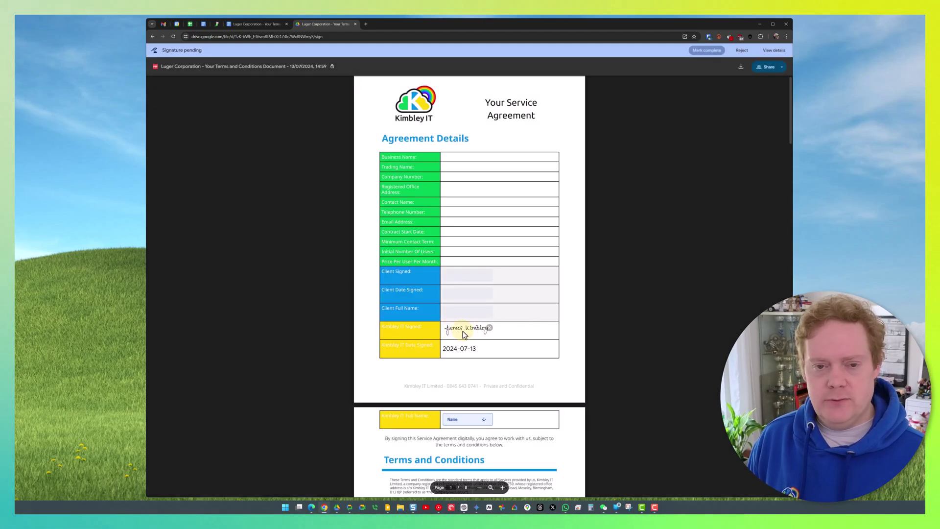
- Fill the Kimbley IT Full Name, mark signing complete, accept the eSignature terms, and close the tab
{"action": "left_click", "coordinate": [454, 422]}
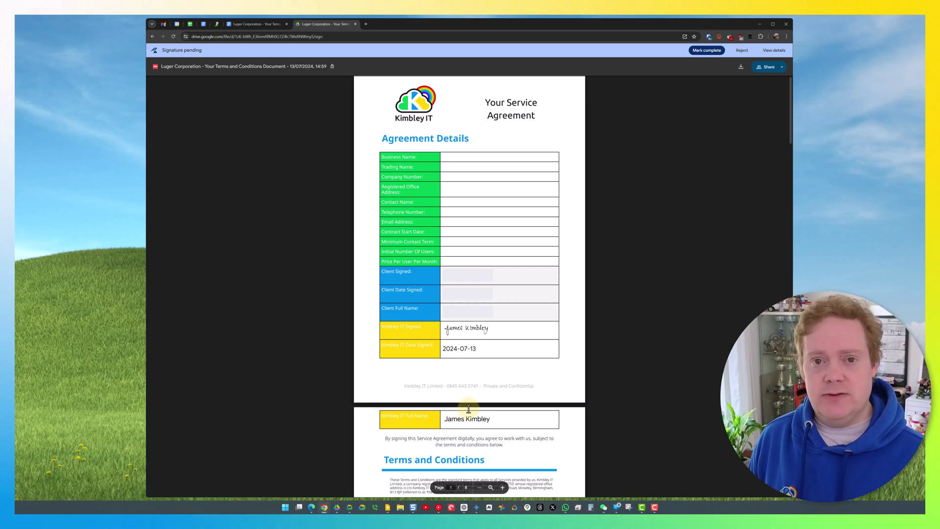
{"action": "left_click", "coordinate": [706, 50]}
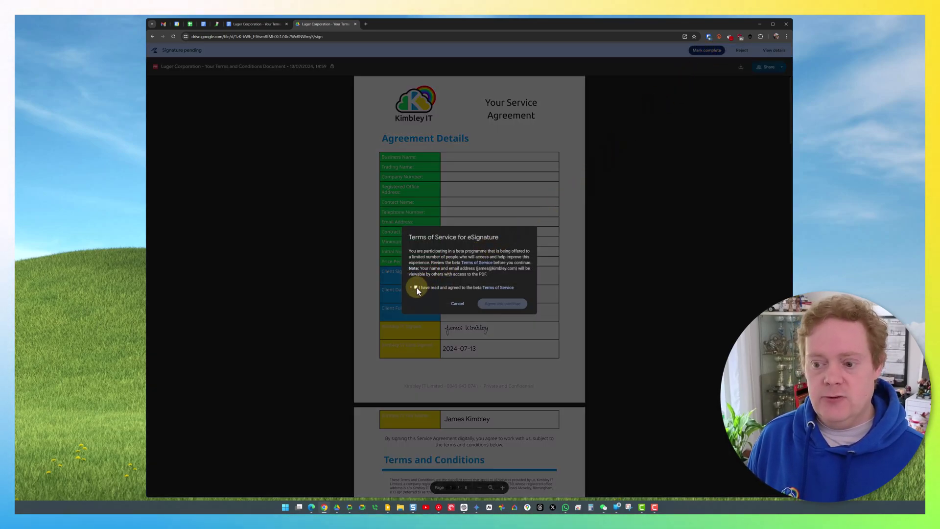
{"action": "left_click", "coordinate": [416, 288]}
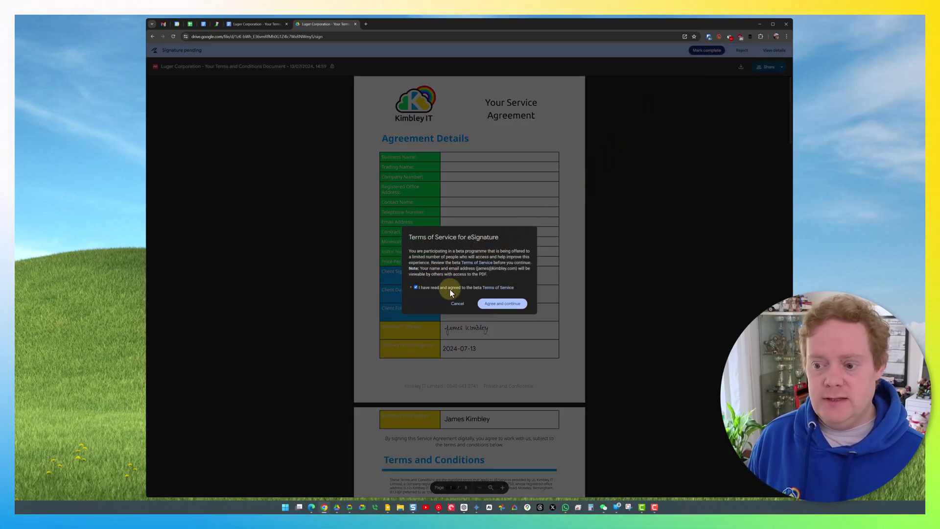
{"action": "left_click", "coordinate": [501, 304]}
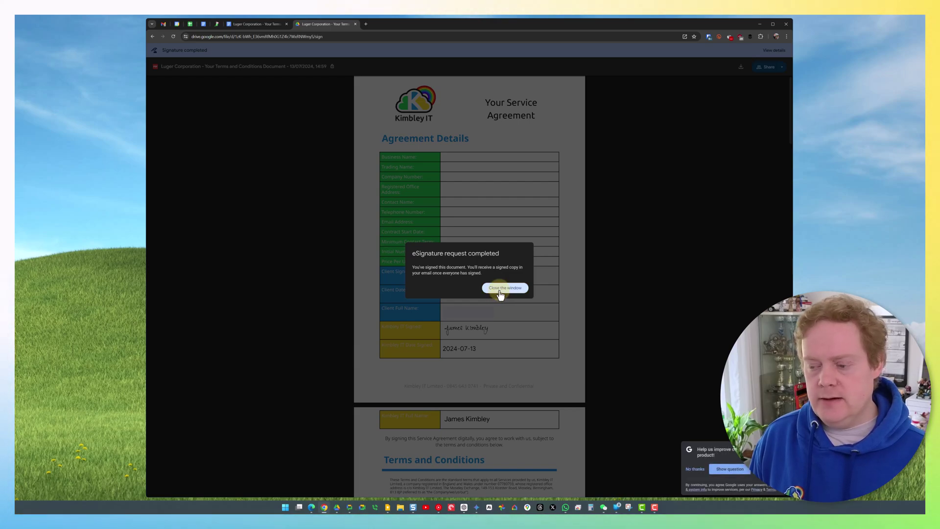
{"action": "left_click", "coordinate": [500, 291]}
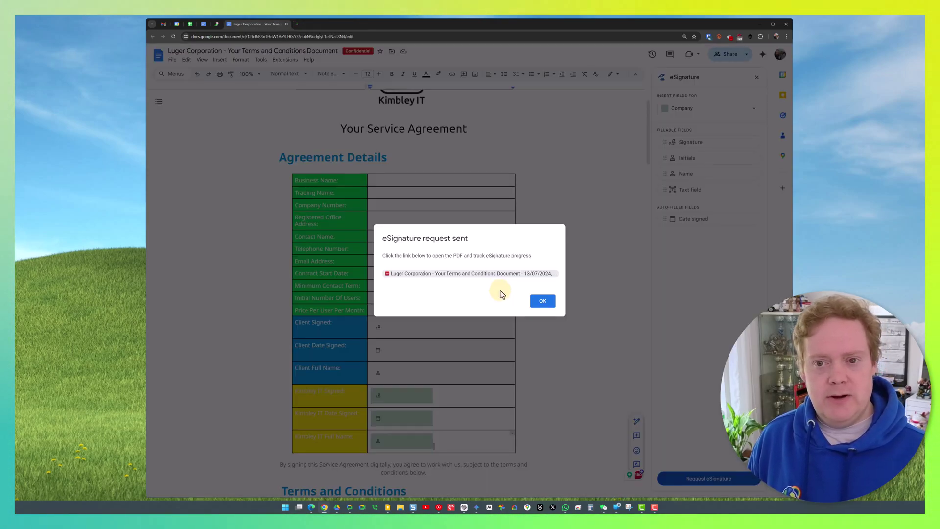